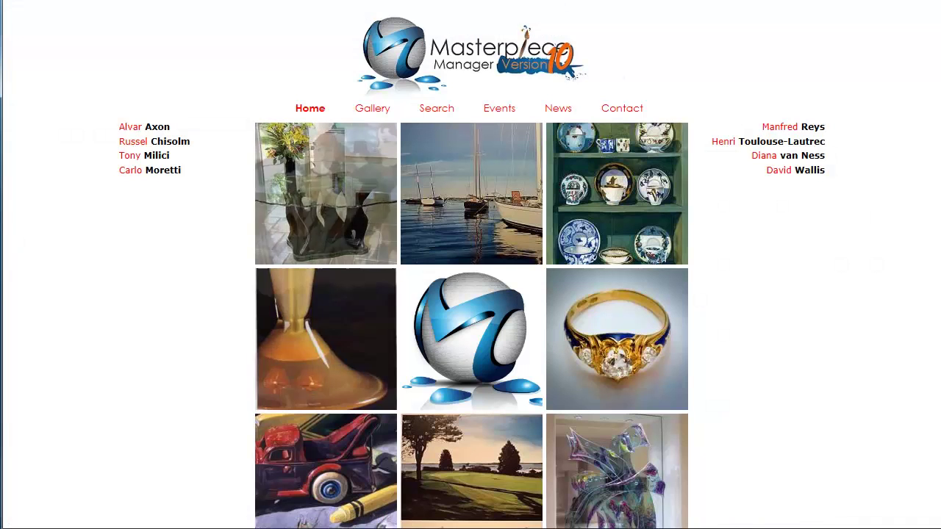
Look over the artworks and artist lists on the gallery website's home page
scroll(470, 265, down, 2)
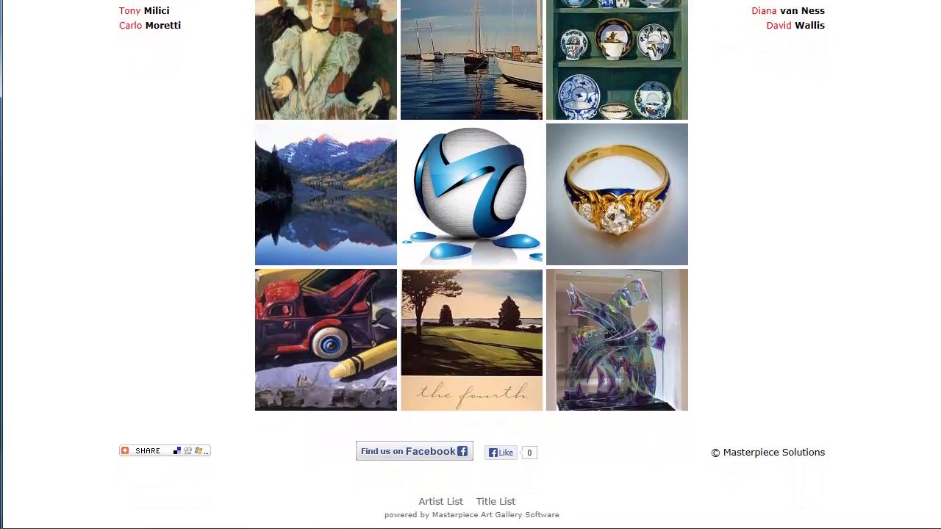
scroll(470, 265, up, 2)
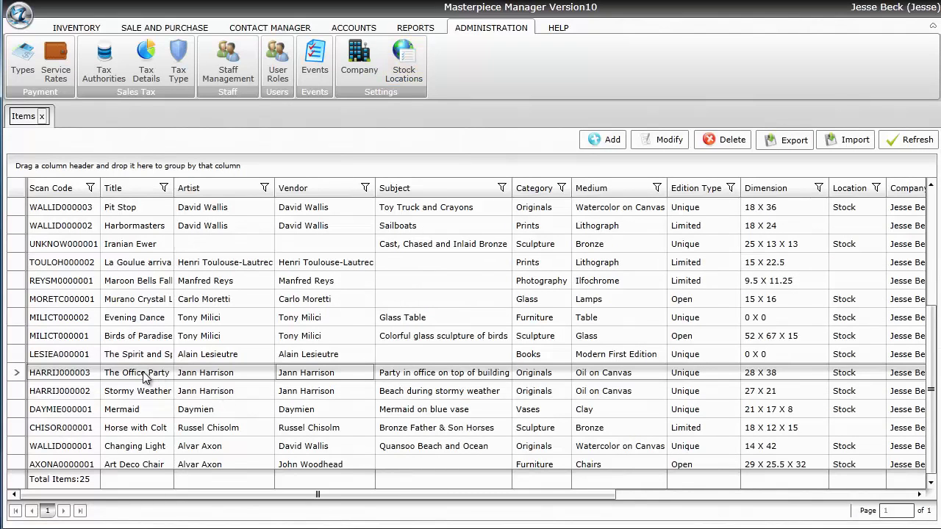
In Masterpiece Manager, open the item The Office Party with its costs shown and enable Display Web
double_click(144, 377)
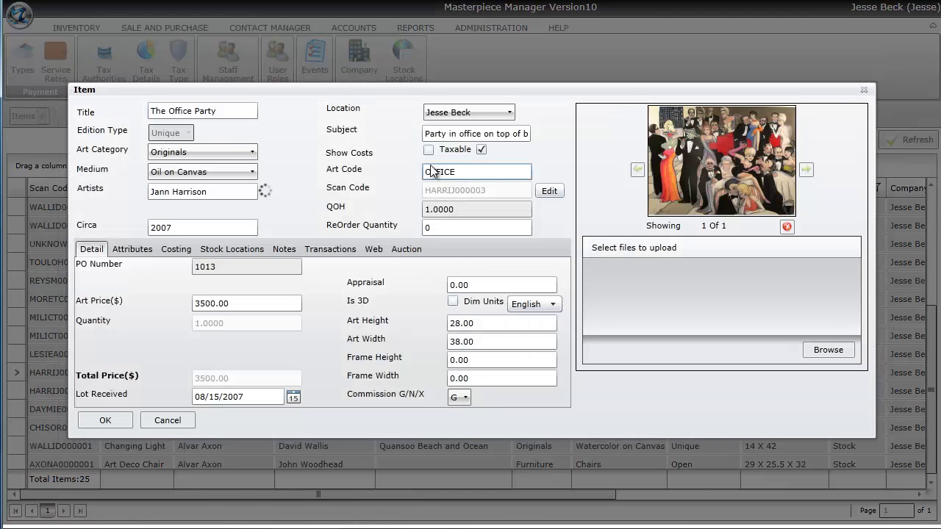
click(428, 149)
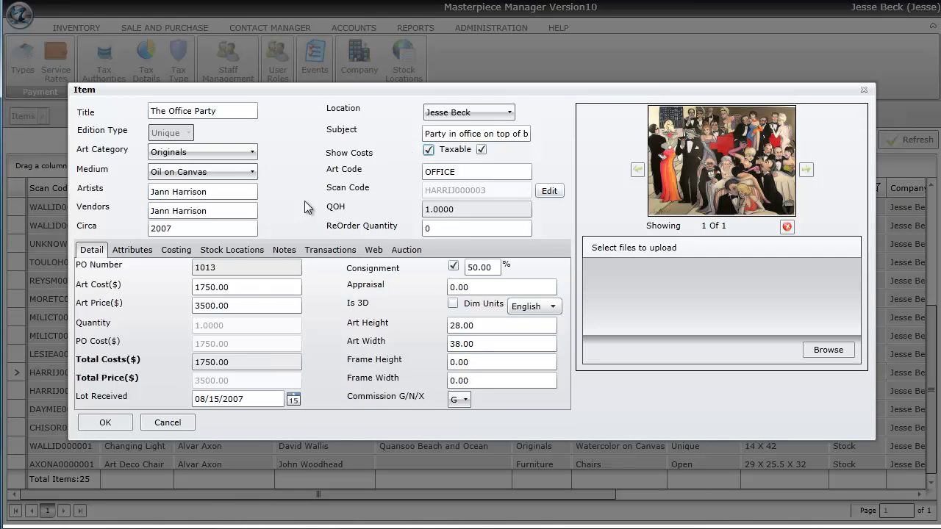
click(371, 252)
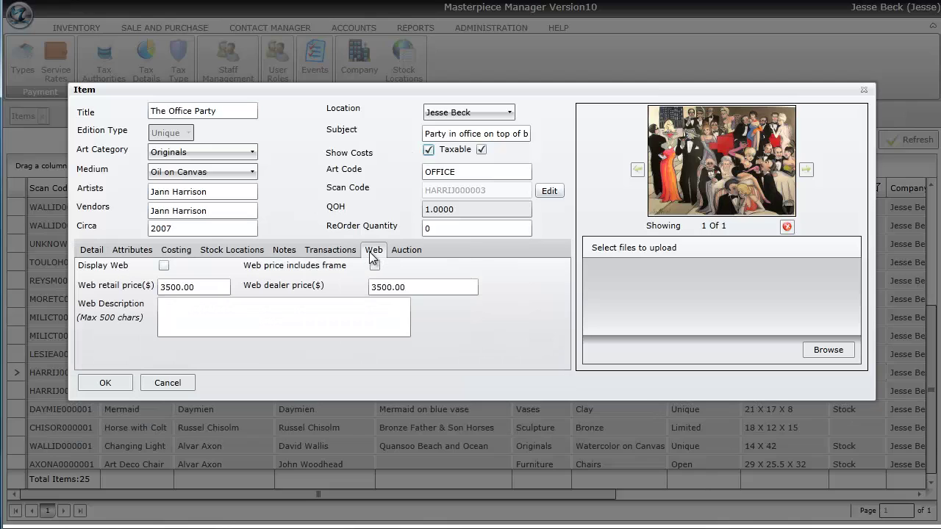
click(165, 266)
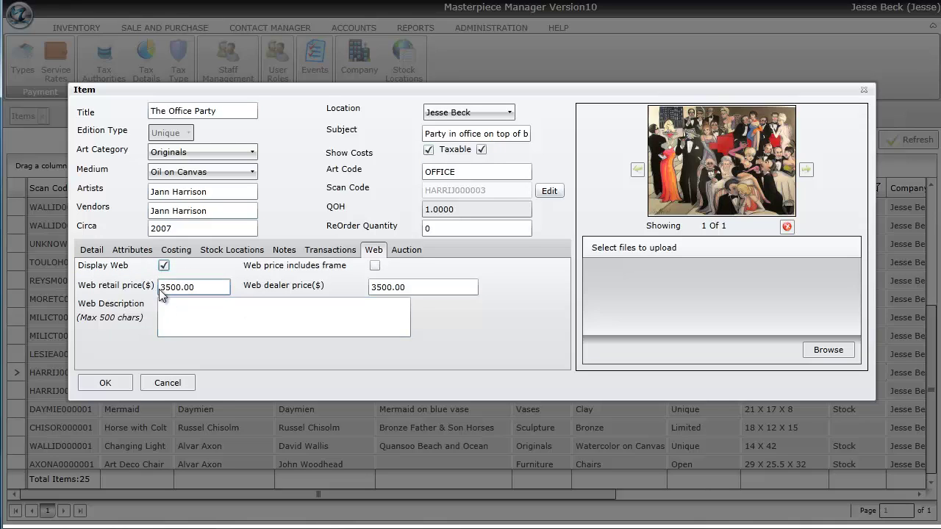
Set The Office Party's web retail price to 3650 and save the item
click(91, 250)
drag(243, 305, 181, 308)
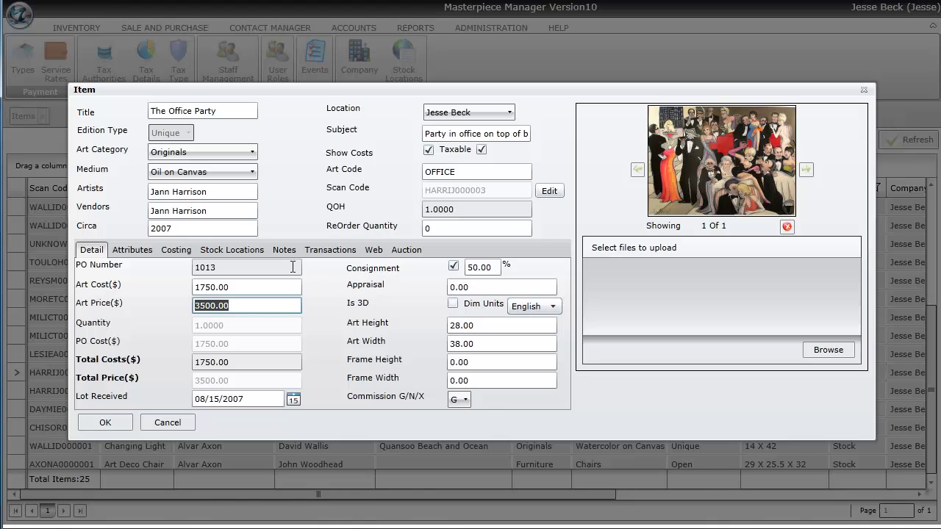
click(374, 250)
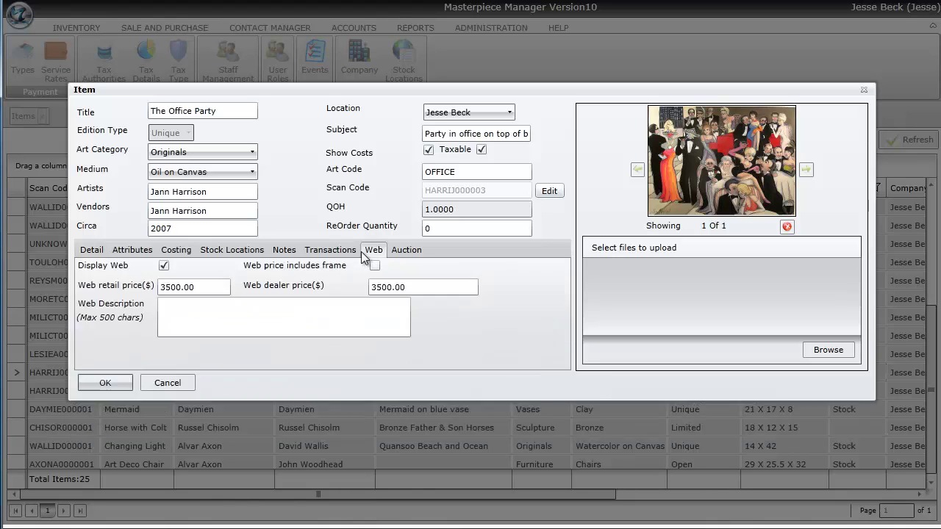
click(222, 289)
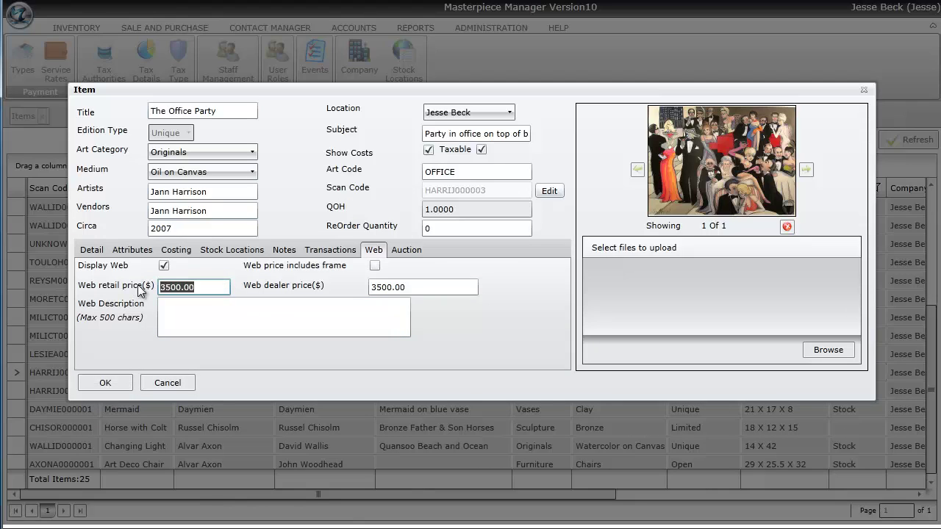
text(3650)
key(Tab)
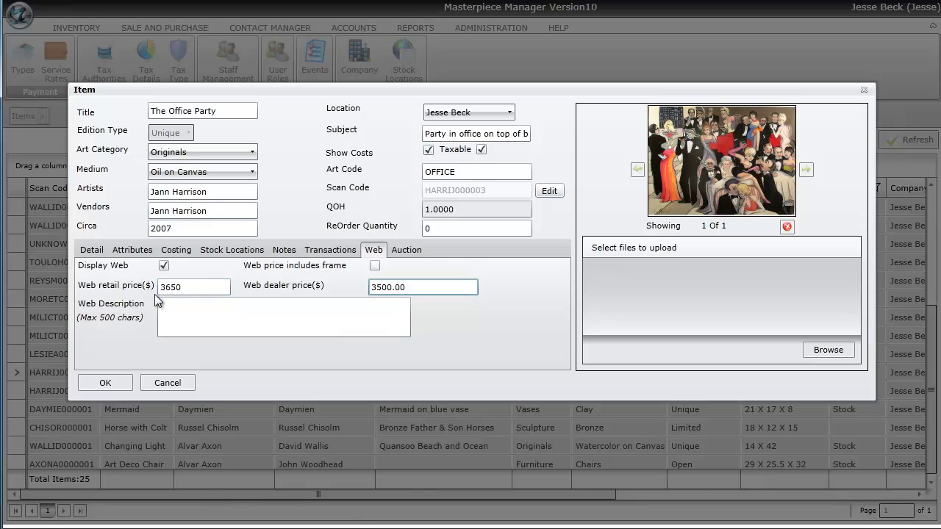
click(166, 301)
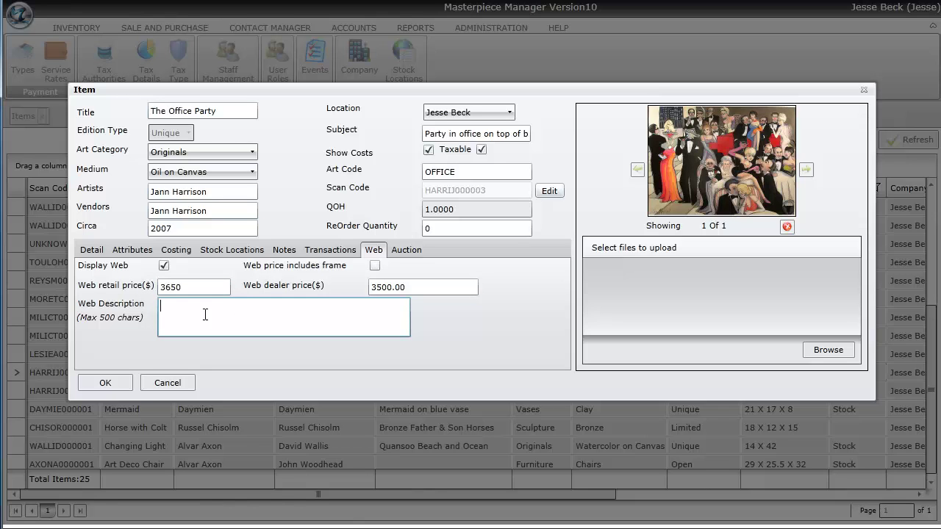
click(106, 383)
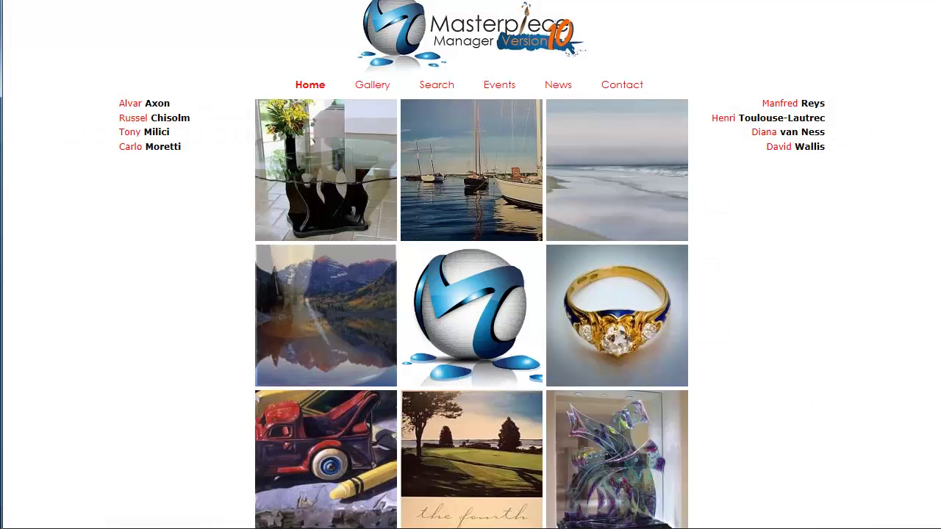
Switch to the gallery website, refresh it and open The Office Party through its artist's page to check the price
right_click(187, 267)
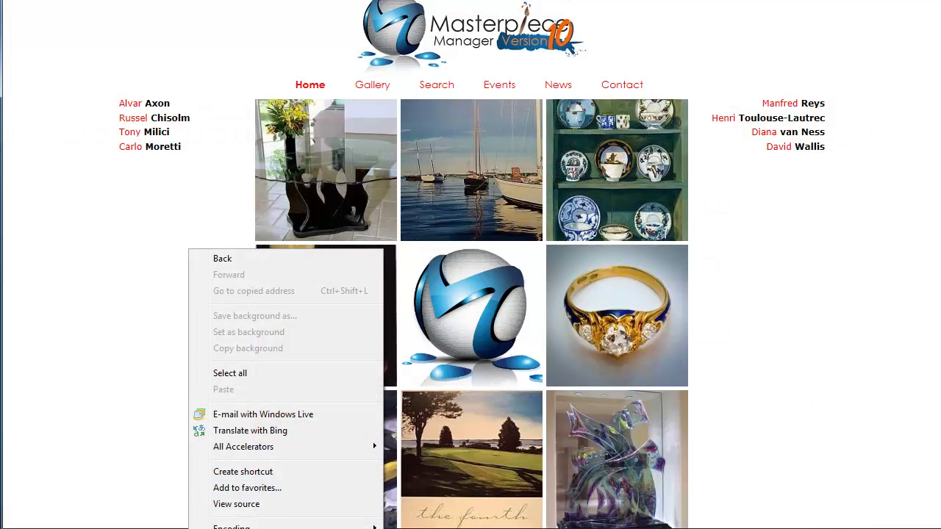
key(Escape)
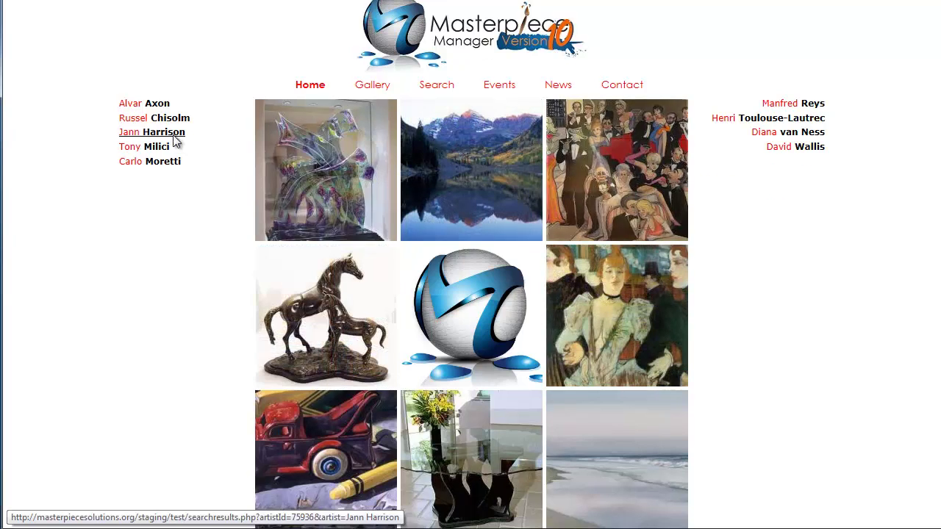
click(176, 141)
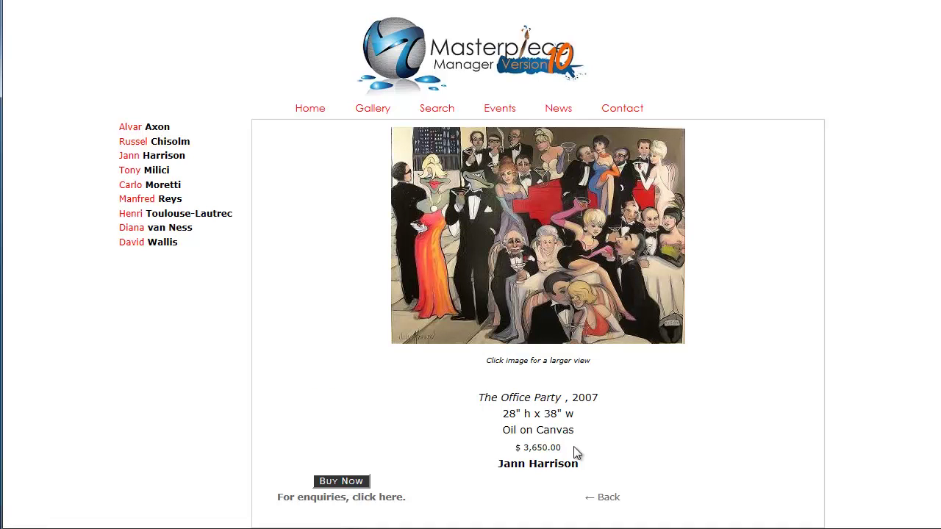
drag(577, 454, 511, 448)
click(599, 452)
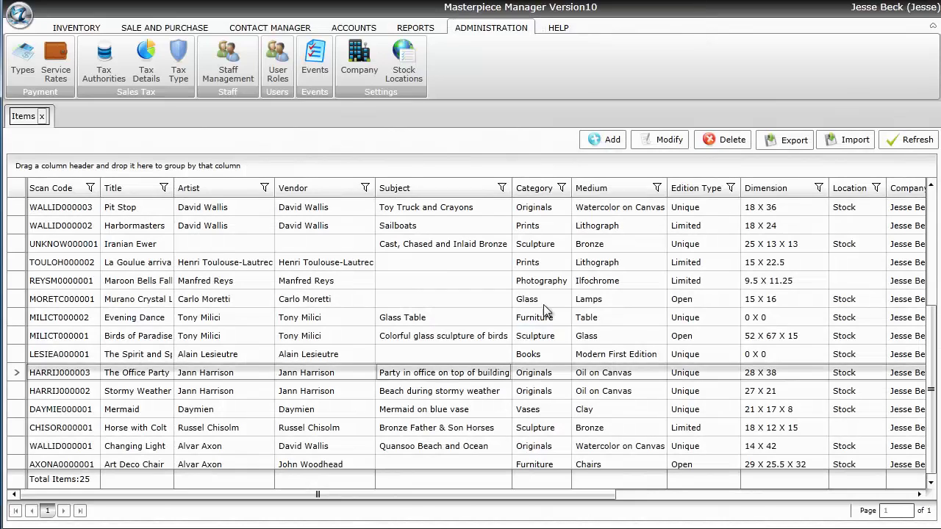
Back in Masterpiece Manager, turn off Display Web for The Office Party and save the item
key(Return)
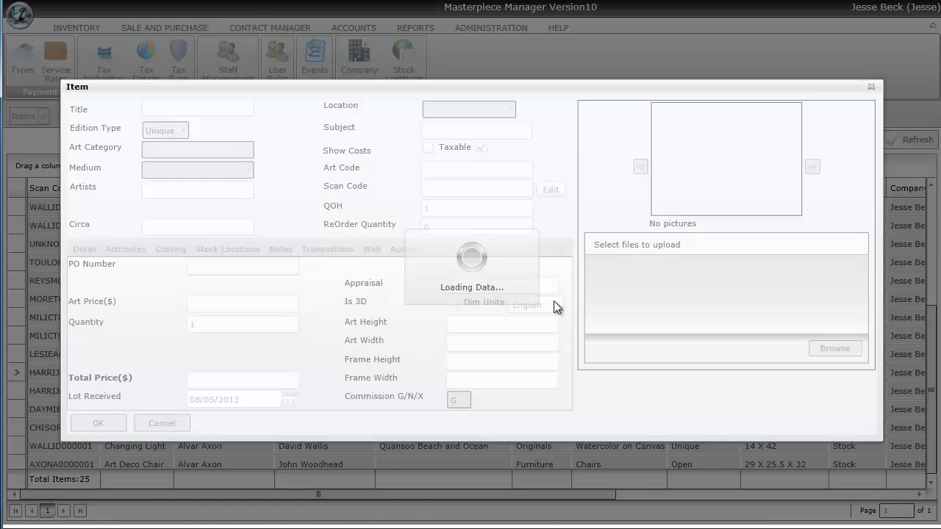
click(377, 250)
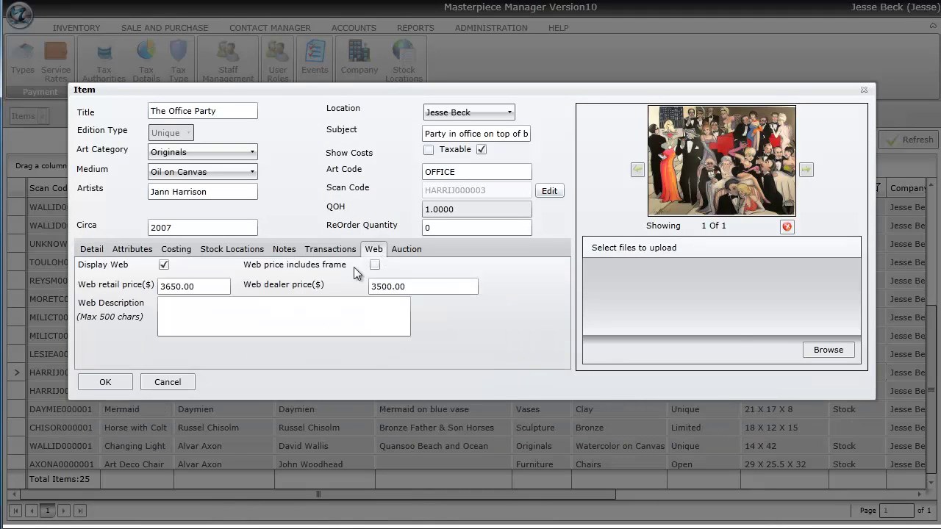
key(Escape)
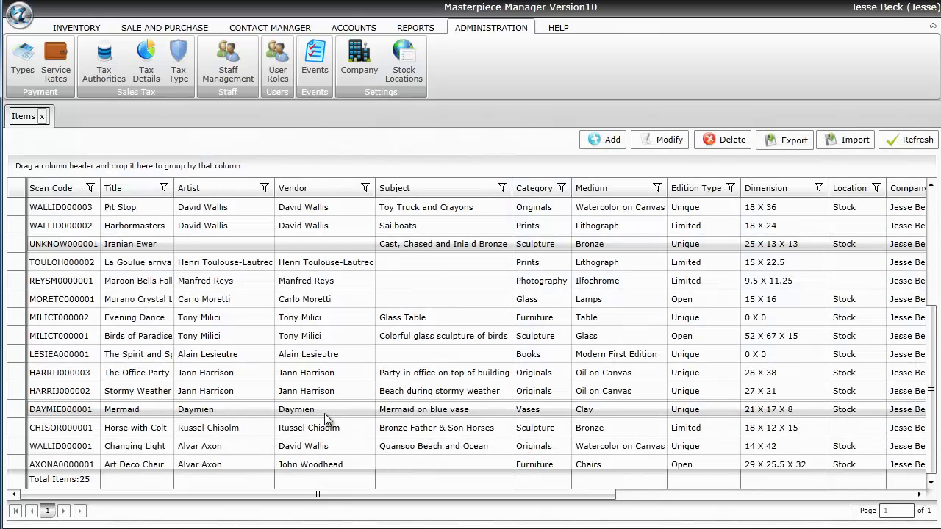
double_click(257, 373)
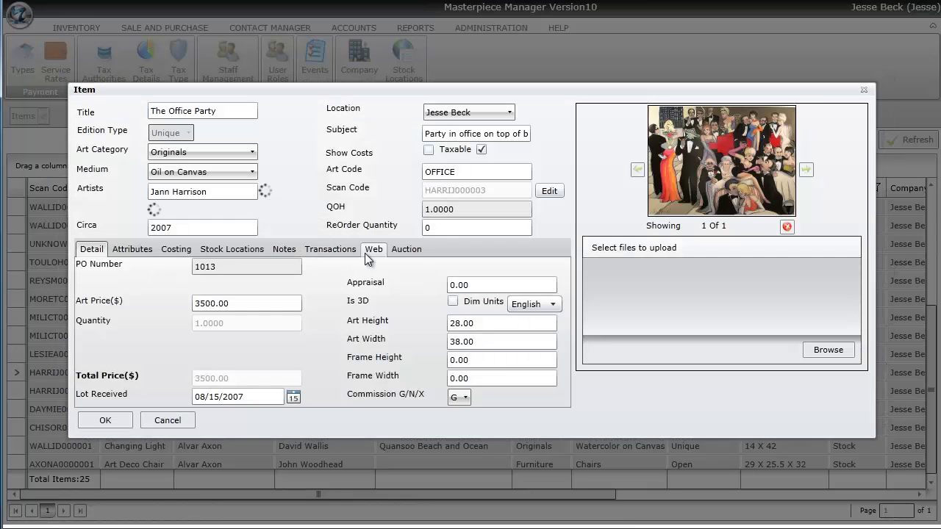
click(373, 249)
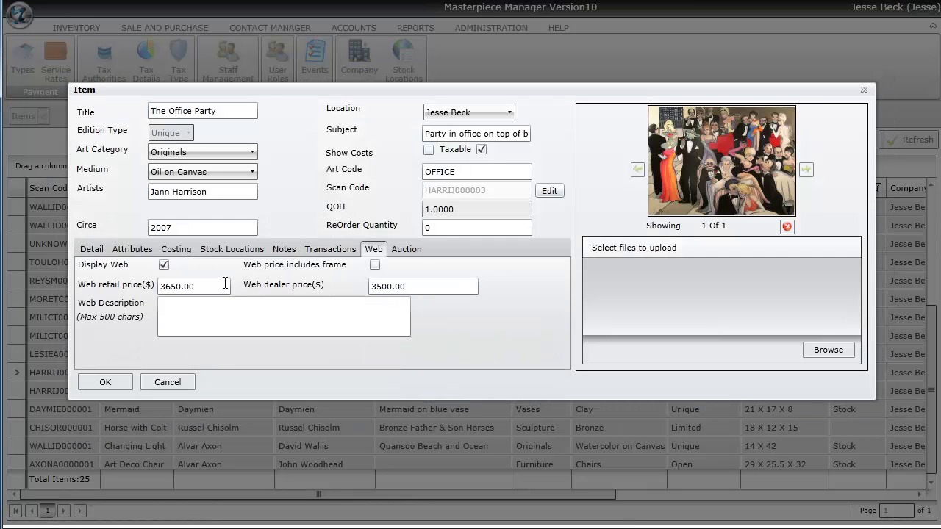
click(125, 384)
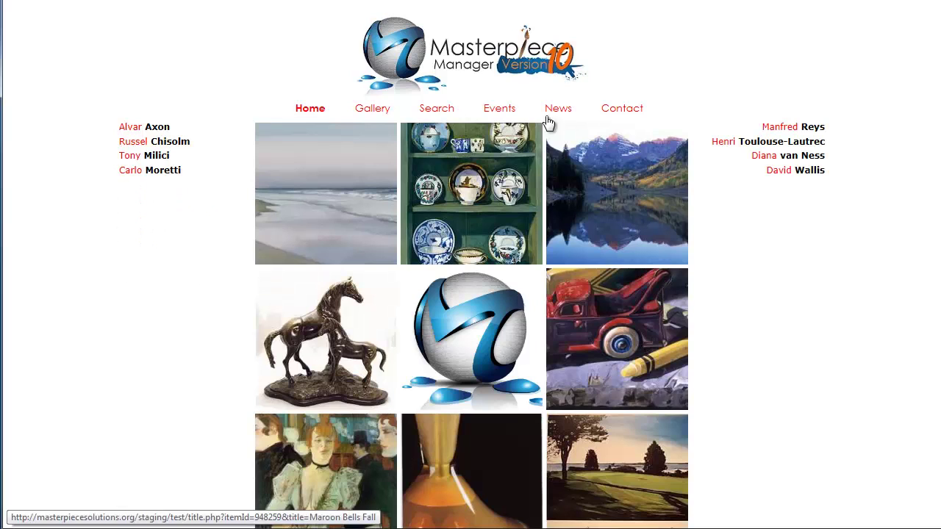
Add a new event in Masterpiece Manager with the title "Welcome to my grand opening!"
mouse_move(498, 111)
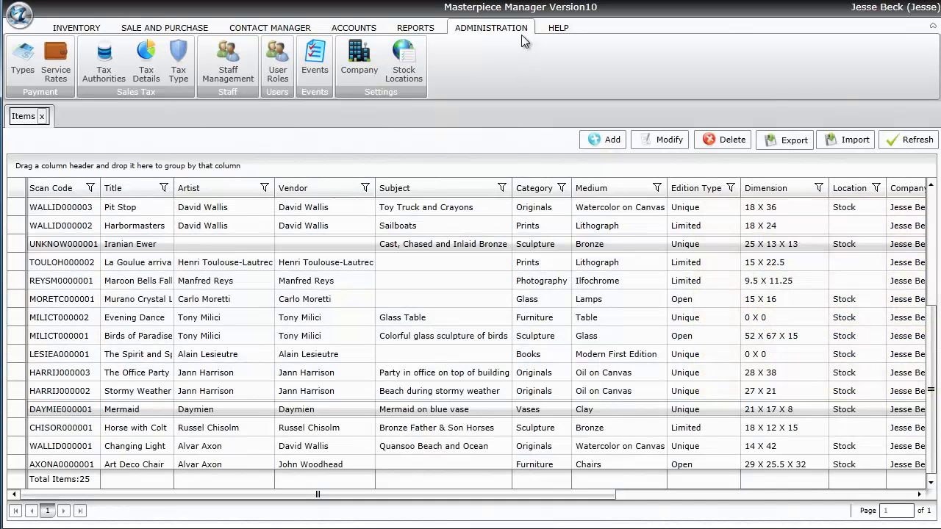
click(322, 66)
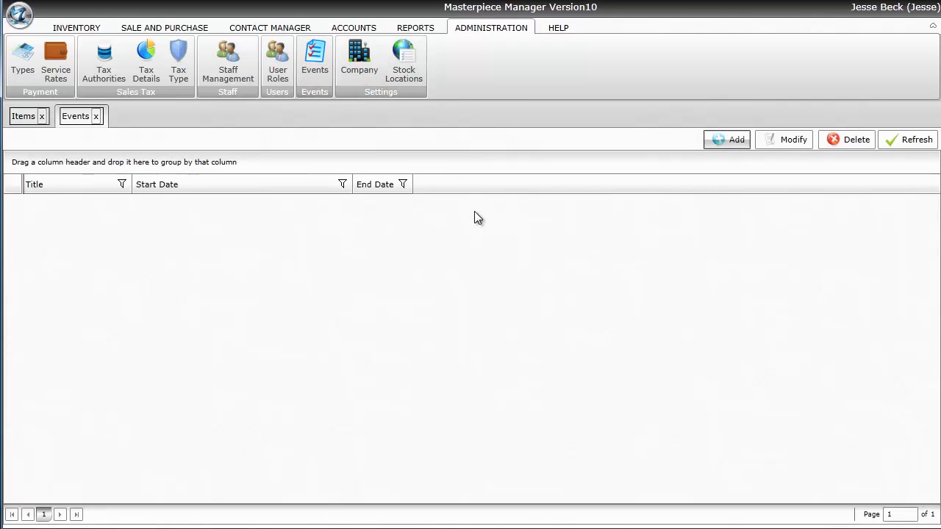
click(708, 142)
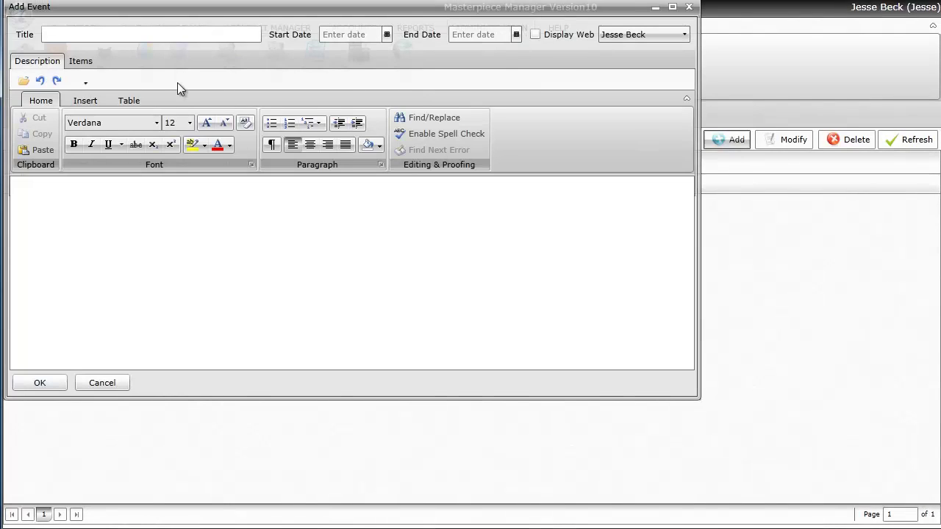
click(143, 34)
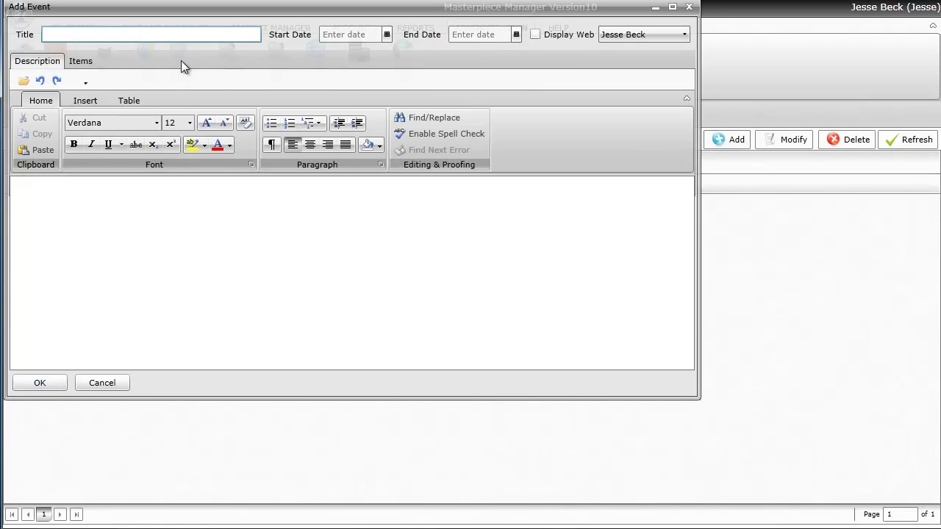
text(Welcome to my grand op)
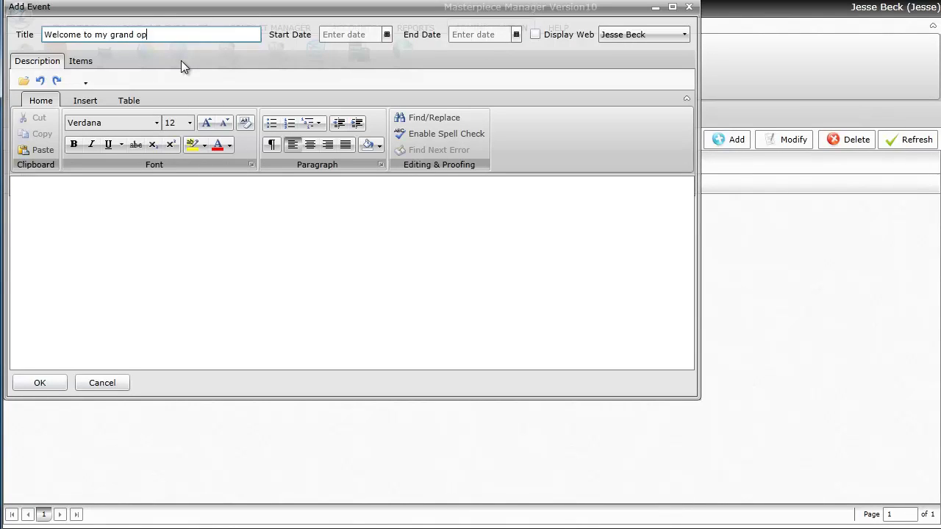
text(ening!)
Set the event's start date to 08/05/2013 and its end date to 08/19/2013
click(387, 35)
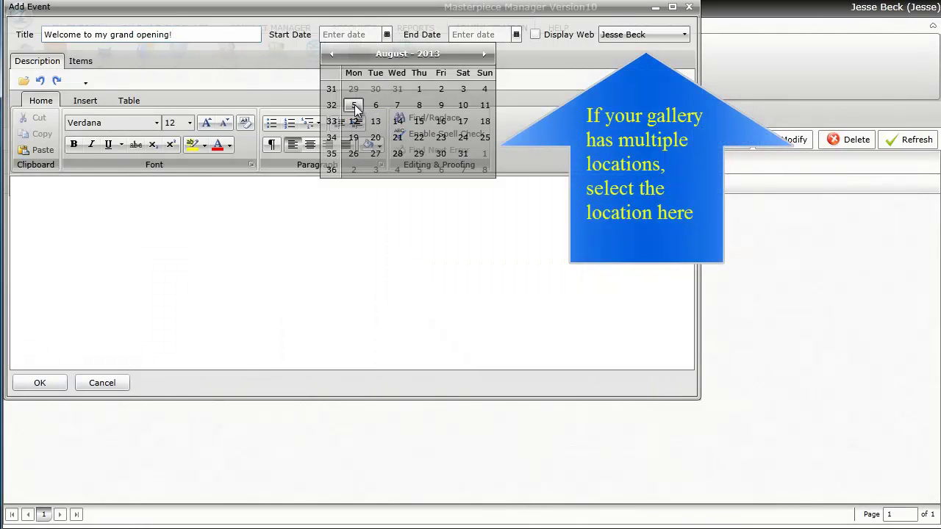
click(354, 105)
click(516, 39)
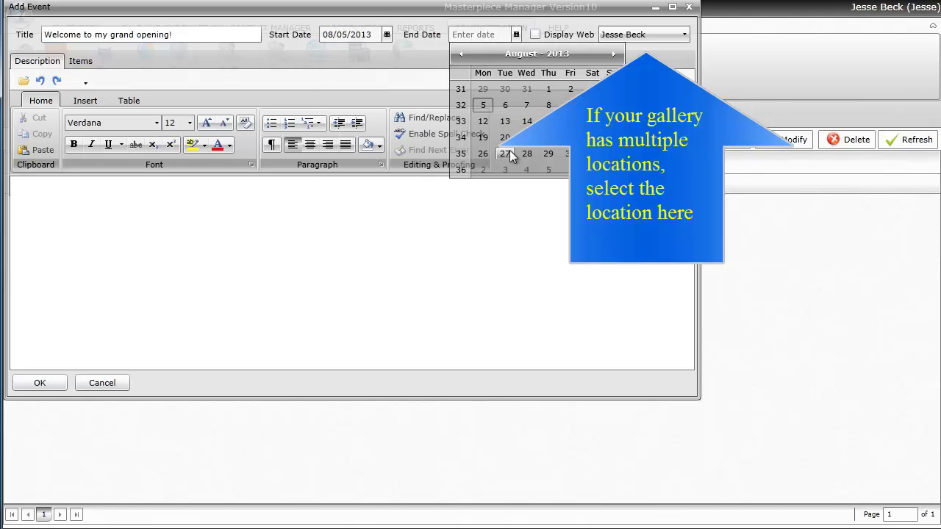
click(490, 138)
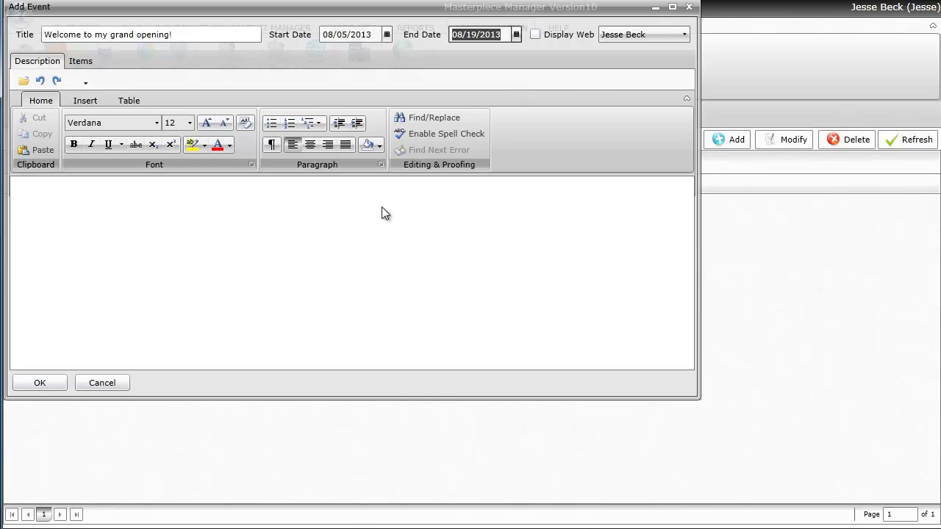
Enter the event description "Check out our grand opening next Thursday.", enable Display Web and save the event
click(493, 290)
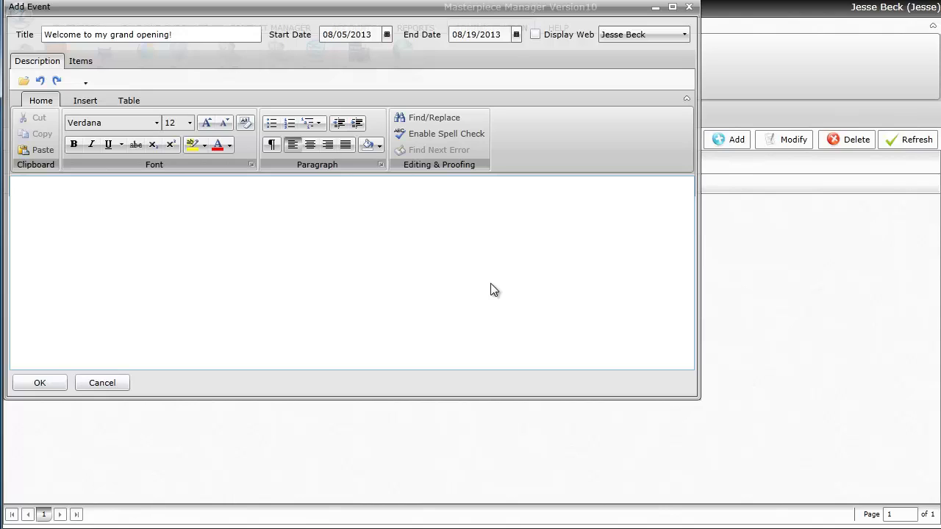
text(Check out our grand opening next Thursday.)
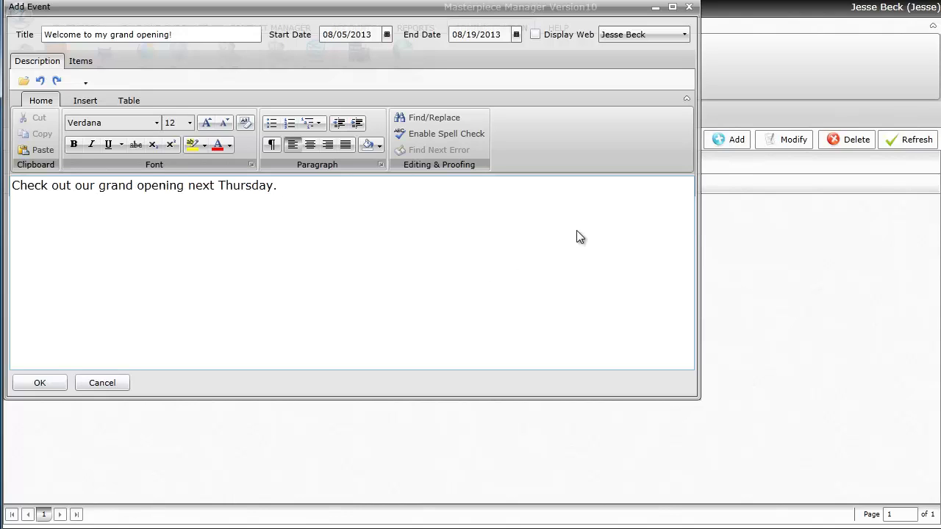
click(534, 34)
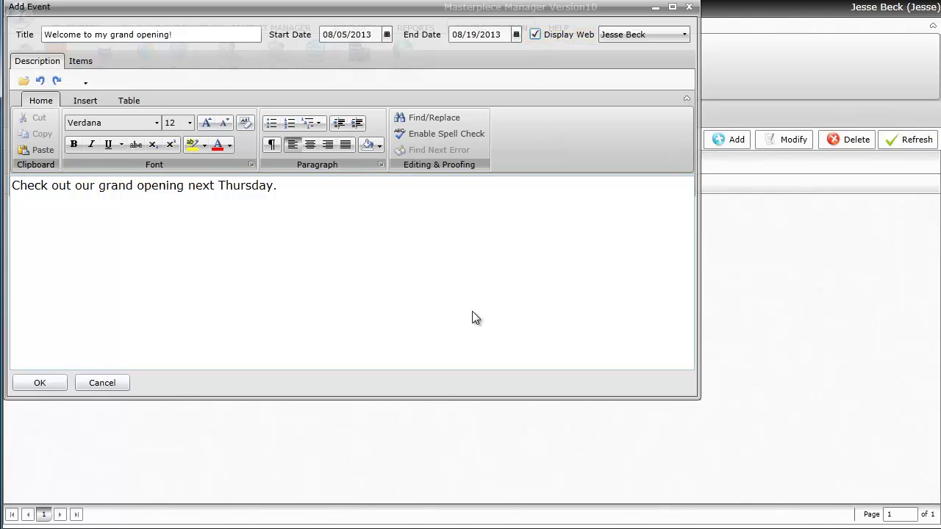
click(42, 383)
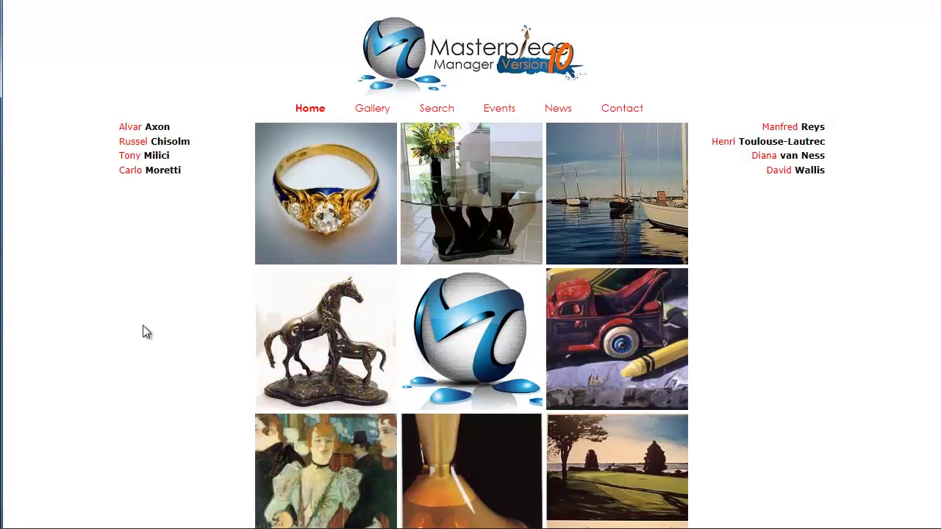
Reload the gallery website and review the grand opening event's title, date range and description on the current events page
right_click(143, 325)
click(221, 250)
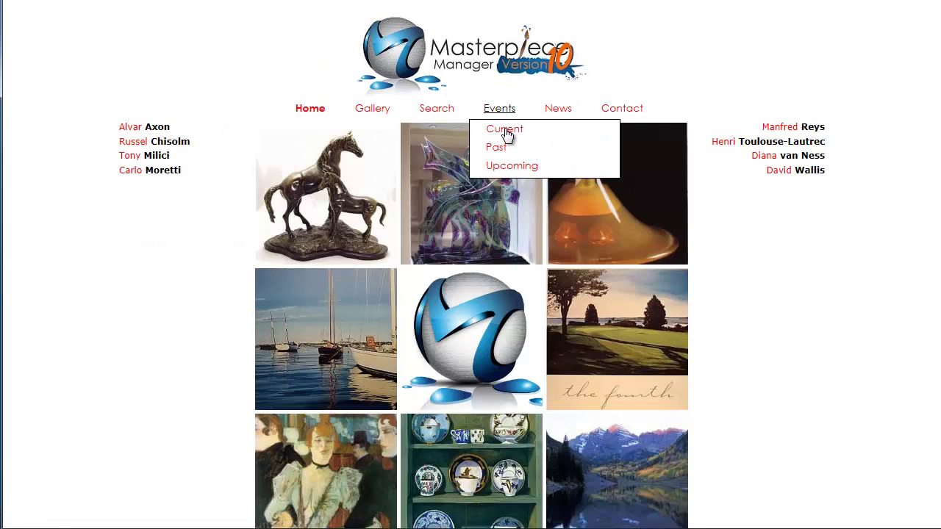
click(506, 136)
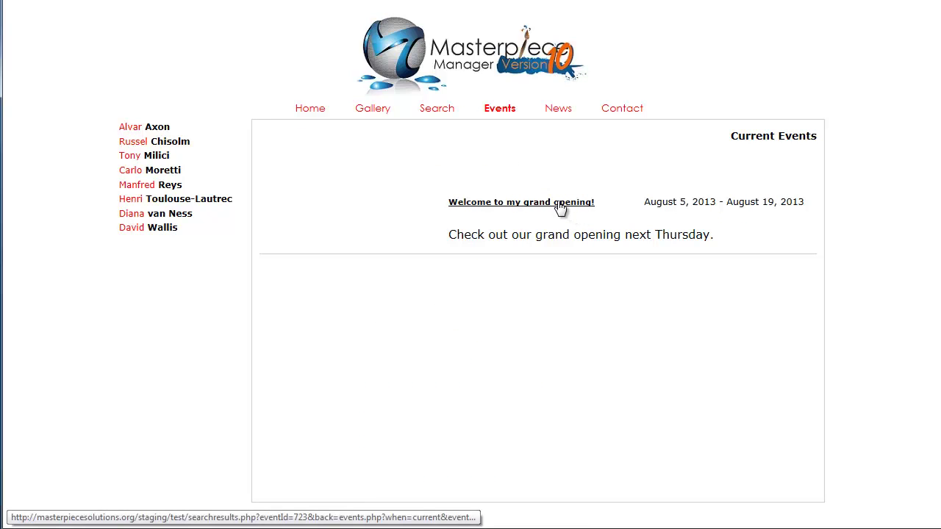
drag(806, 203, 652, 208)
drag(714, 236, 479, 234)
click(479, 235)
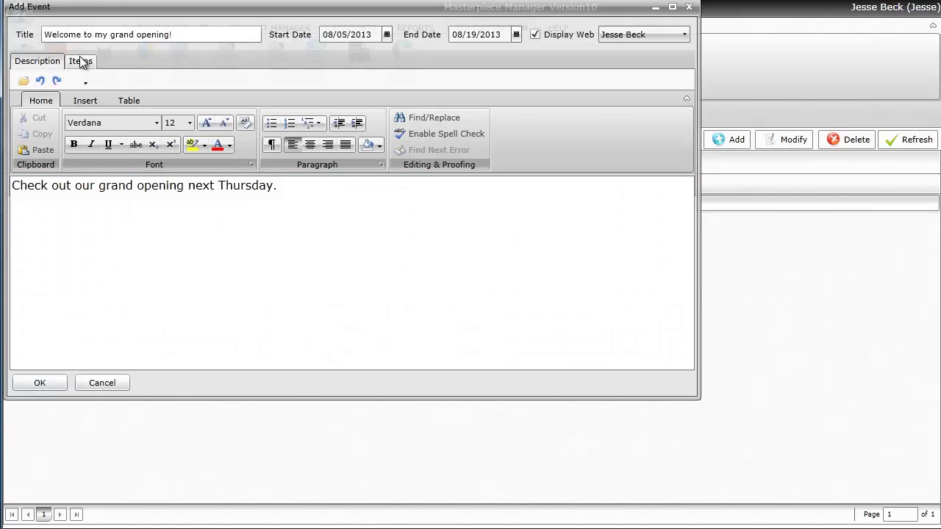
In the grand opening event in Masterpiece Manager, search for items to associate by the name of the artist of Birds of Paradise
click(81, 61)
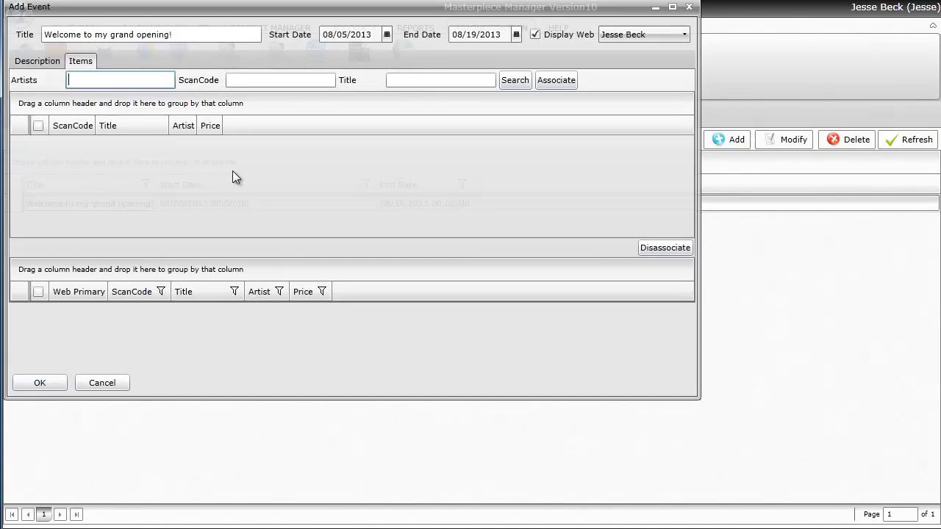
text(mili)
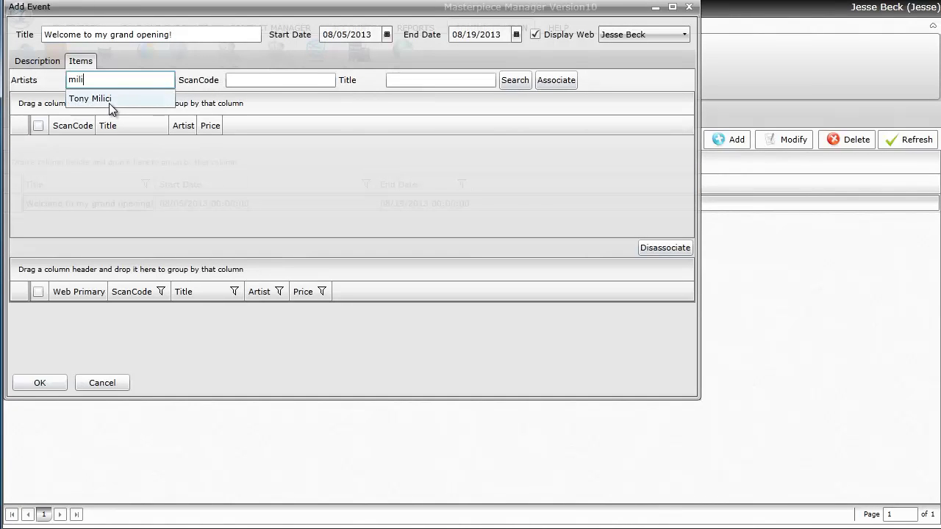
click(110, 105)
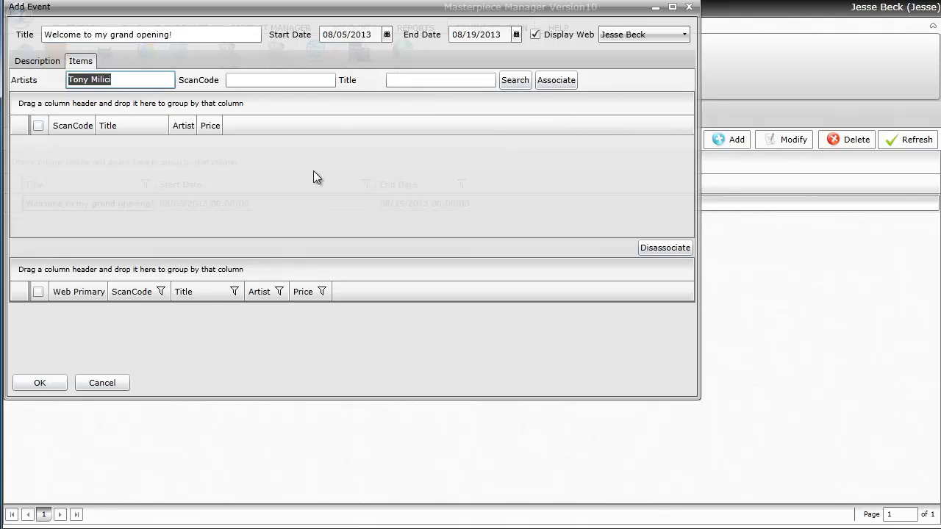
click(520, 84)
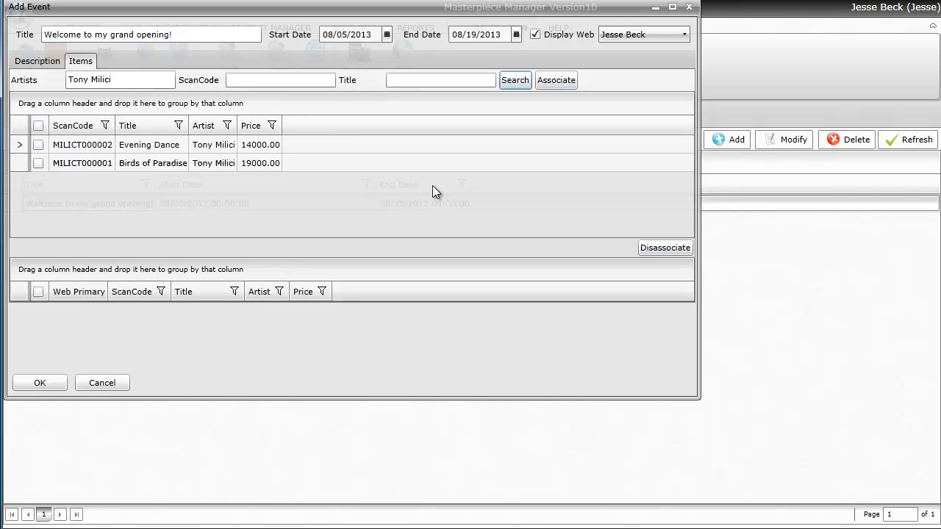
Associate Birds of Paradise and Evening Dance with the event, mark Birds of Paradise as Web Primary and save the event
click(38, 164)
click(38, 146)
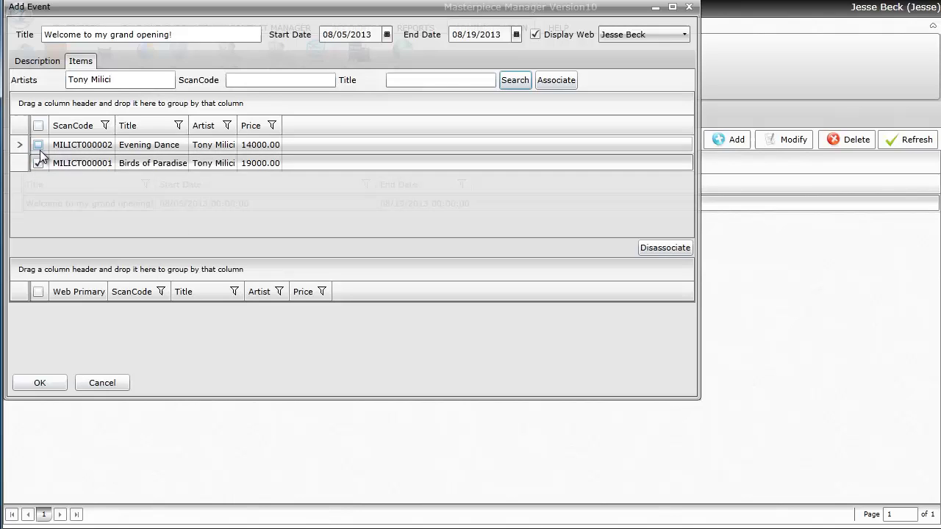
click(547, 83)
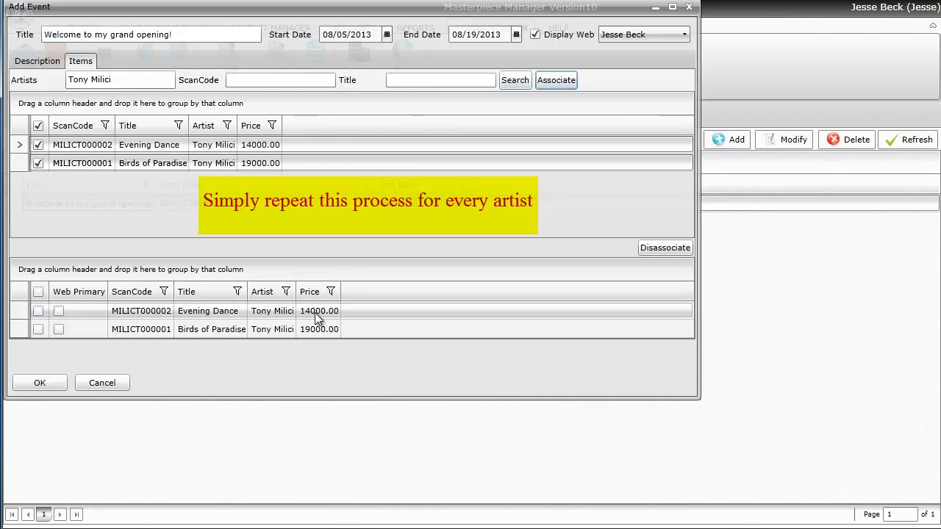
click(59, 329)
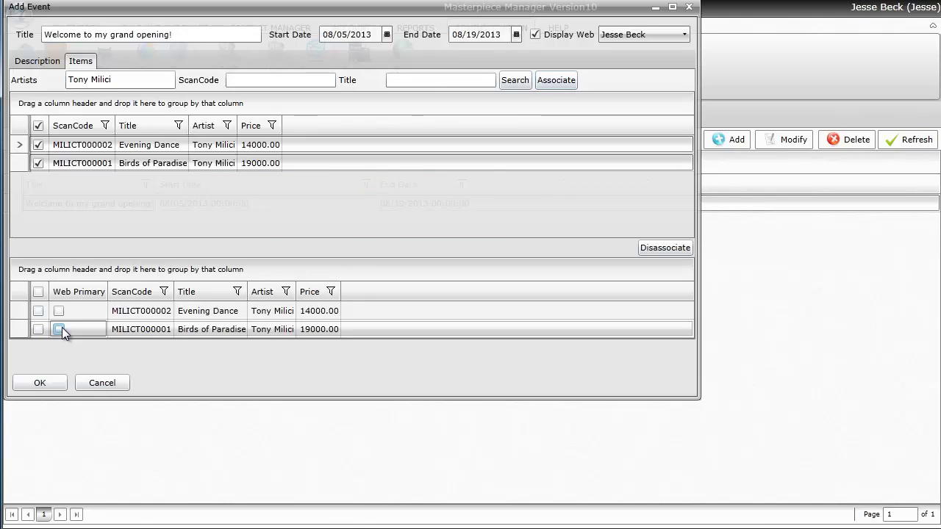
click(39, 383)
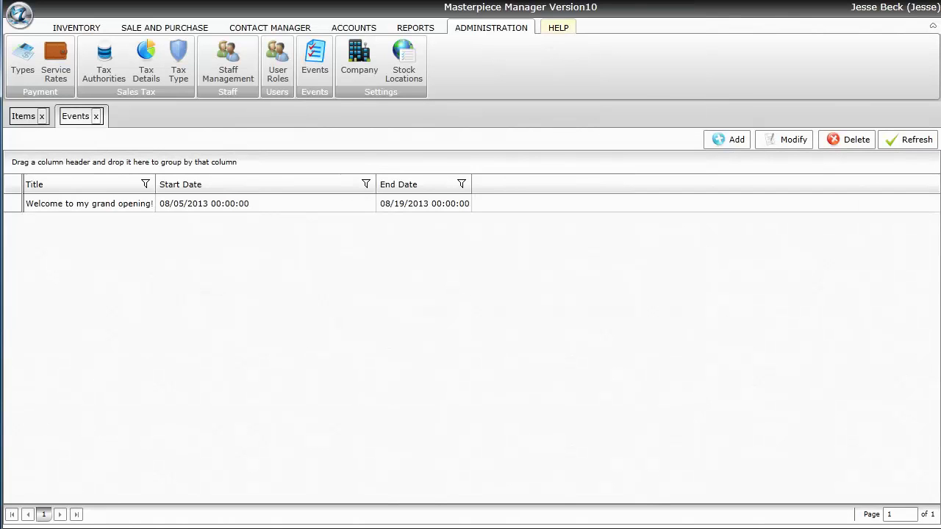